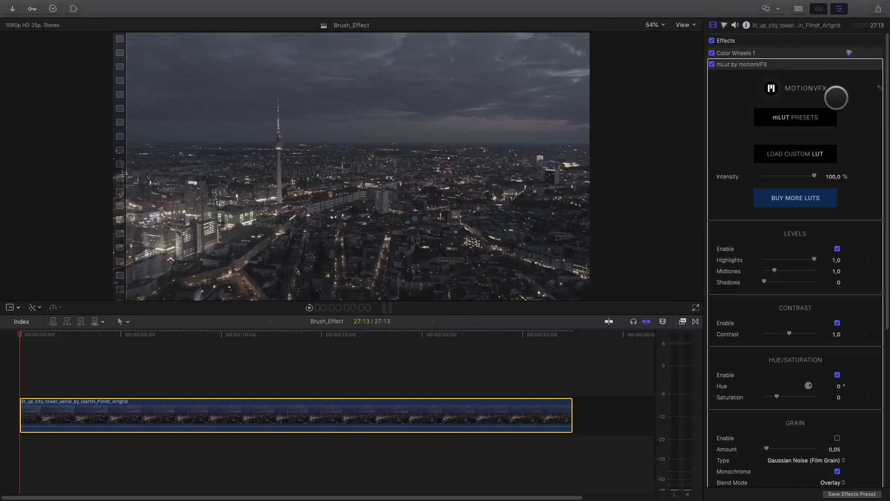
- Try the Sherlock Holmes, Spectre Warm, Underworld and Whiplash presets from mLUT's Blockbuster 2 category on the city clip
click(793, 119)
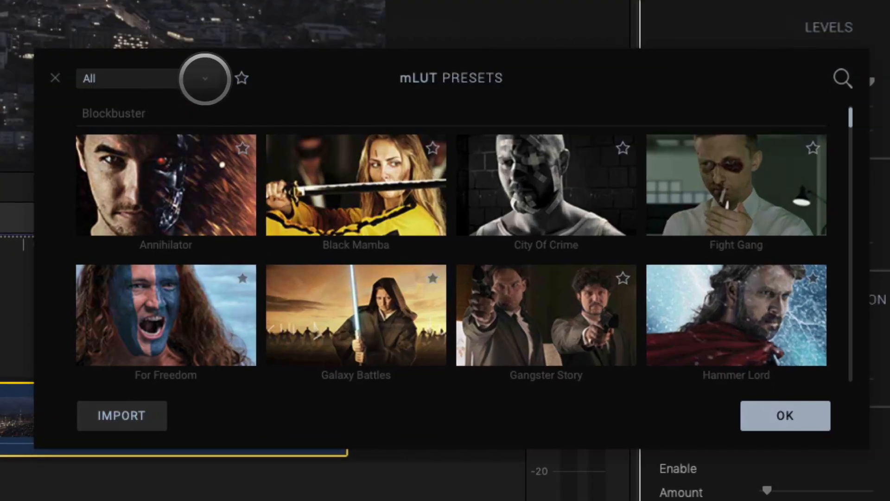
click(205, 79)
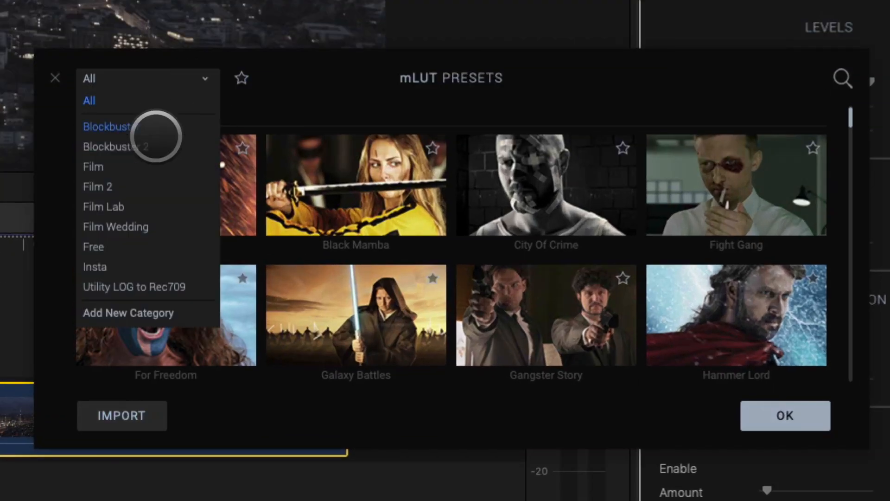
click(155, 133)
scroll(340, 252, down, 5)
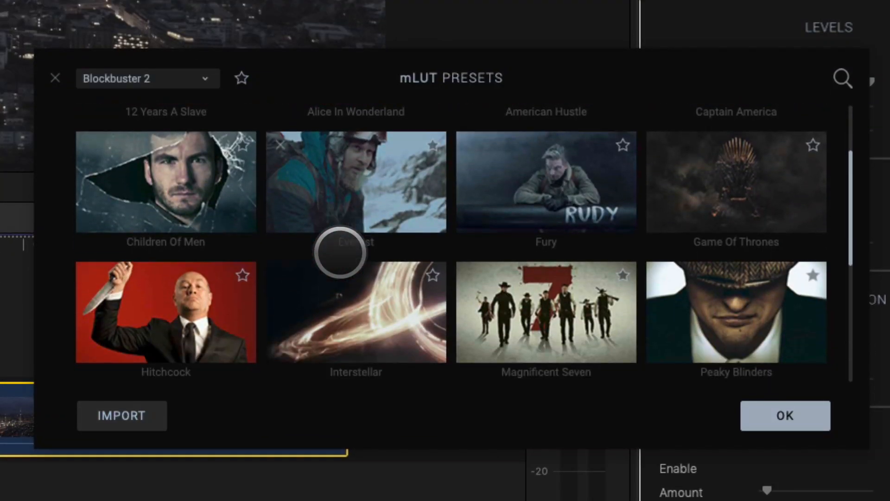
click(314, 188)
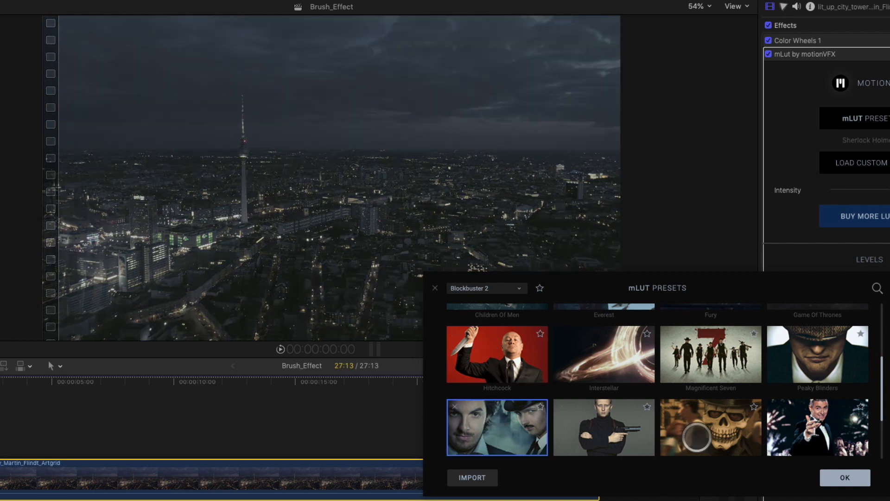
click(709, 424)
scroll(706, 423, down, 2)
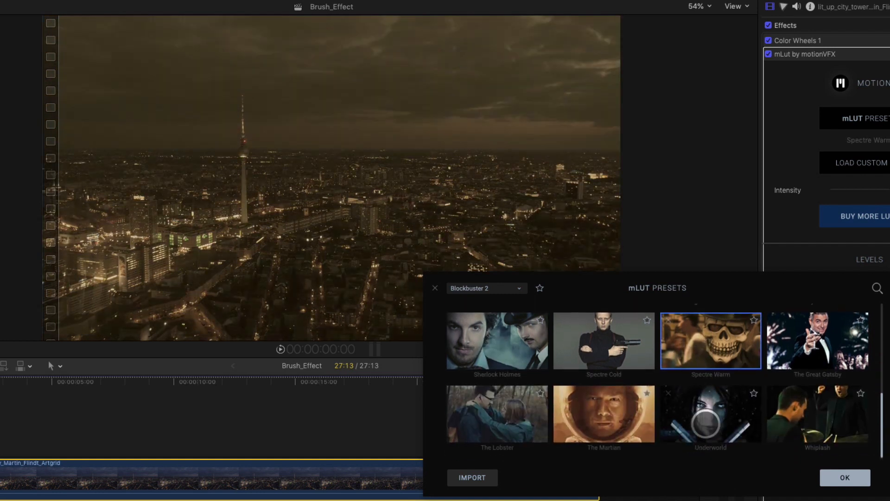
click(705, 423)
click(815, 412)
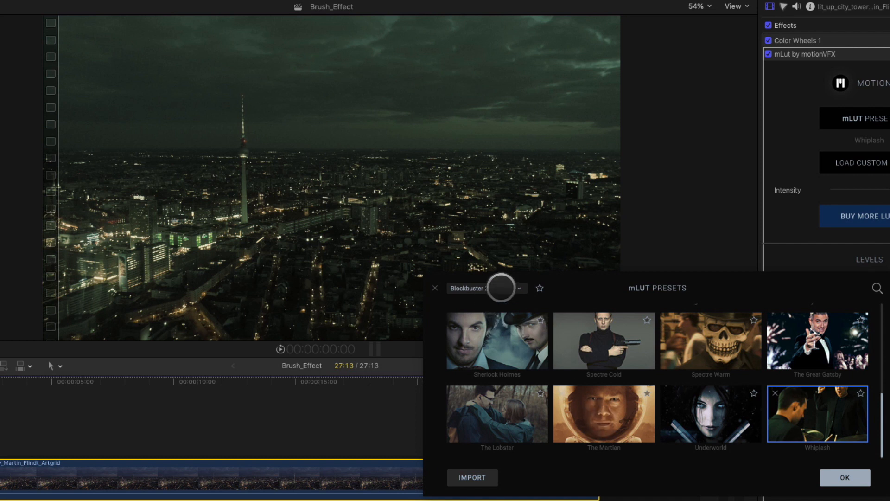
- Compare looks in mLUT's Film 2 category and apply the Henna preset to the city clip
click(501, 287)
click(462, 349)
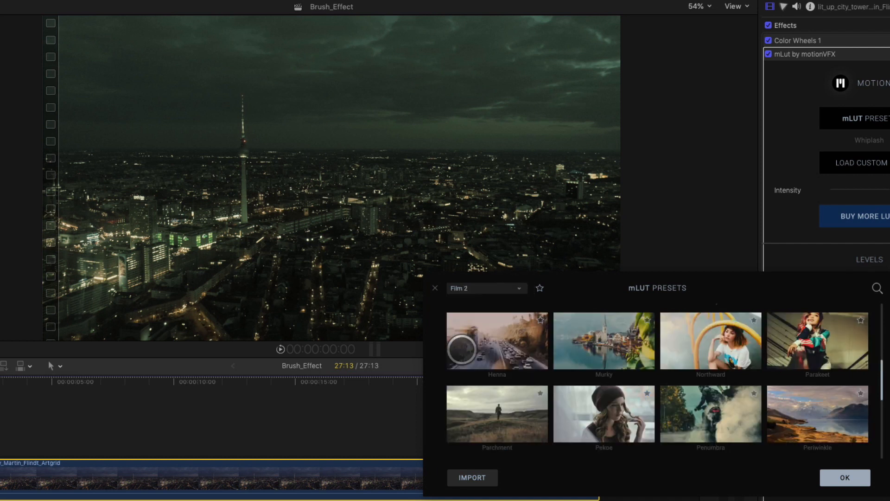
click(496, 350)
scroll(600, 357, up, 1)
scroll(600, 357, up, 4)
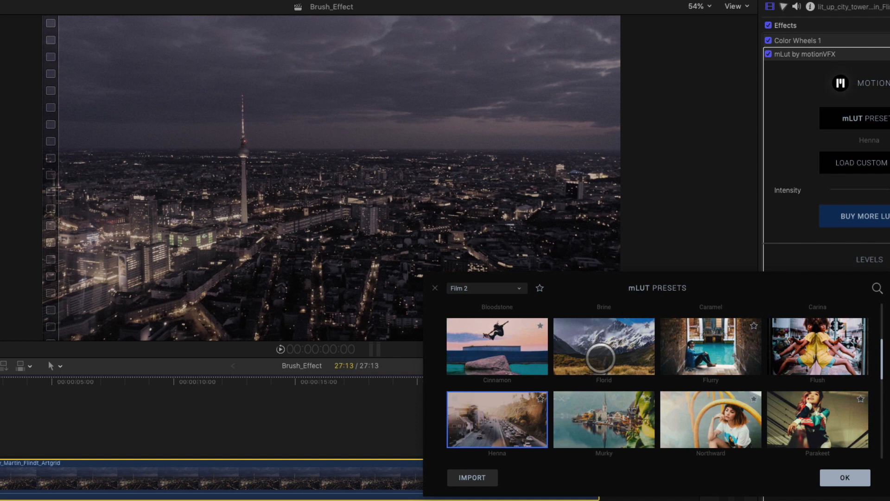
click(502, 340)
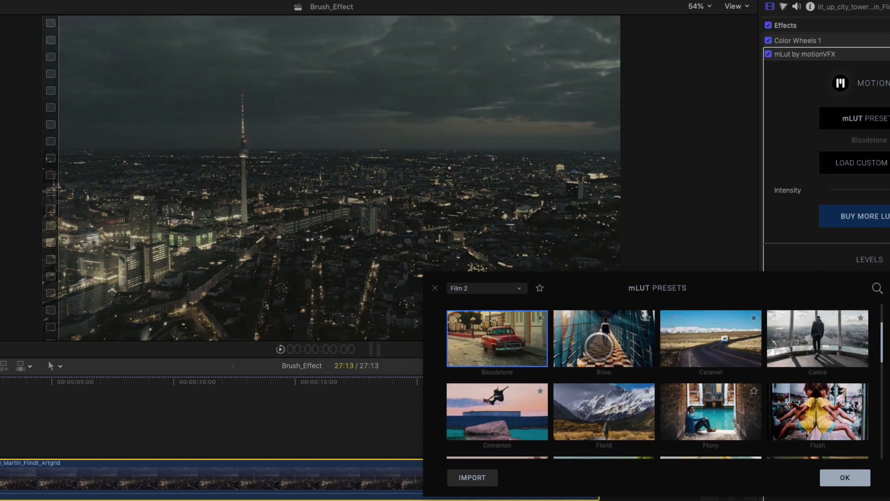
click(599, 345)
scroll(597, 343, down, 3)
click(483, 417)
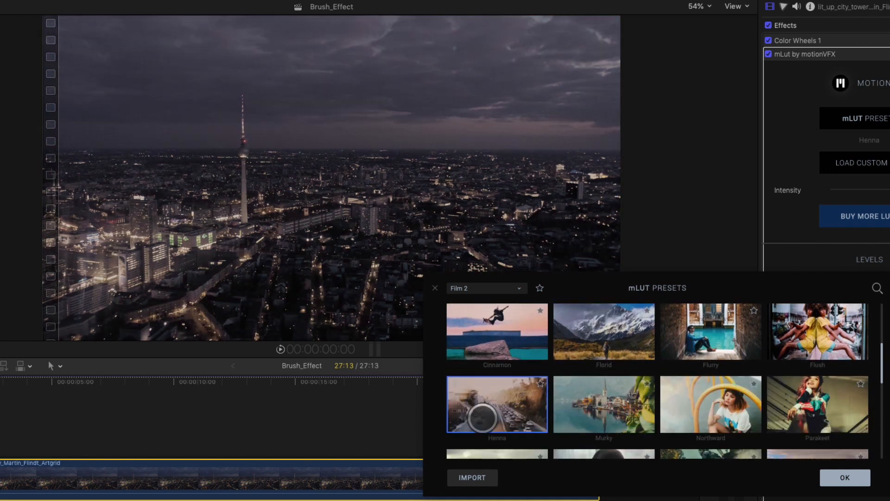
click(837, 476)
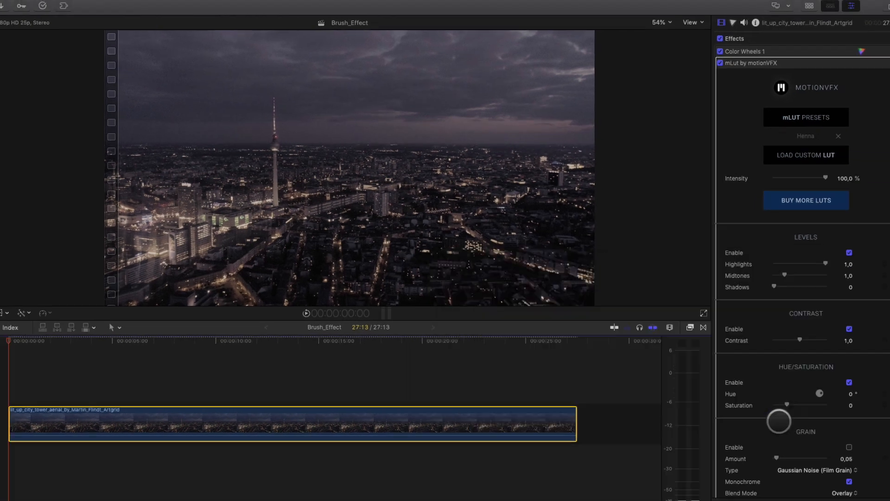
- Add a Basic Title above the city clip from its start and extend it to the clip's end
drag(298, 334, 12, 317)
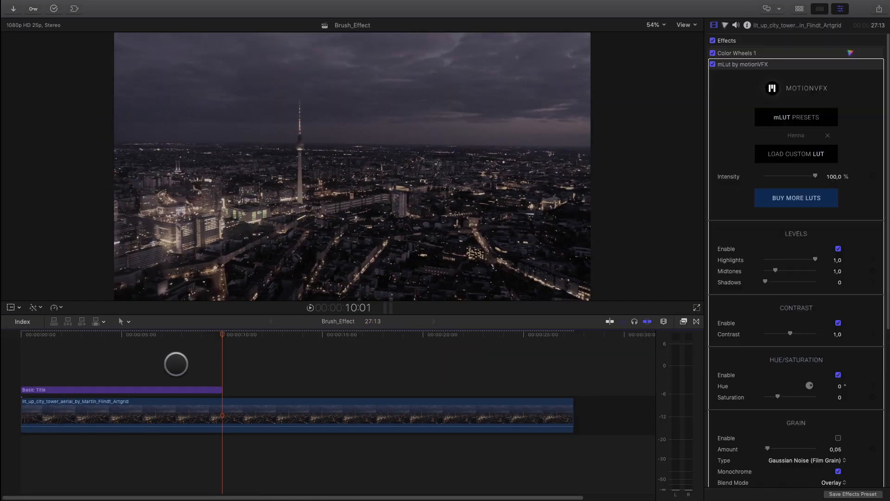
drag(222, 389, 571, 390)
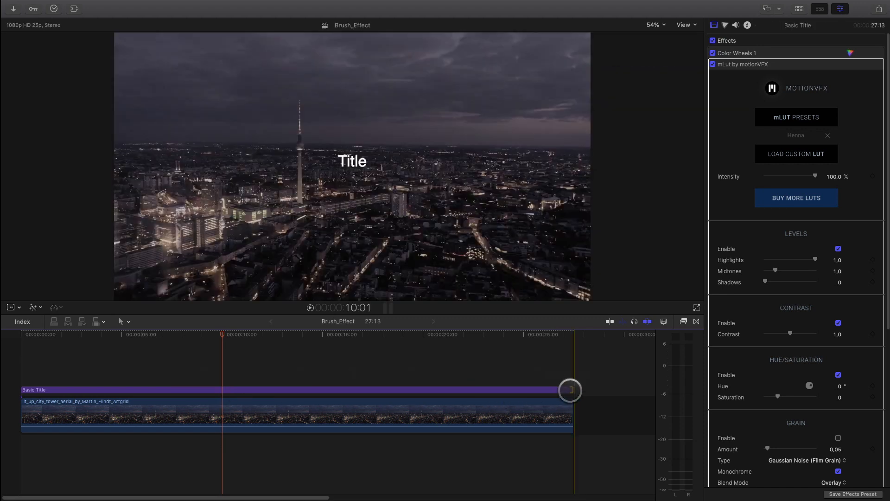
drag(286, 337, 249, 334)
- Change the title text to BERLIN NIGHT and enlarge it to a size of about 133
click(292, 389)
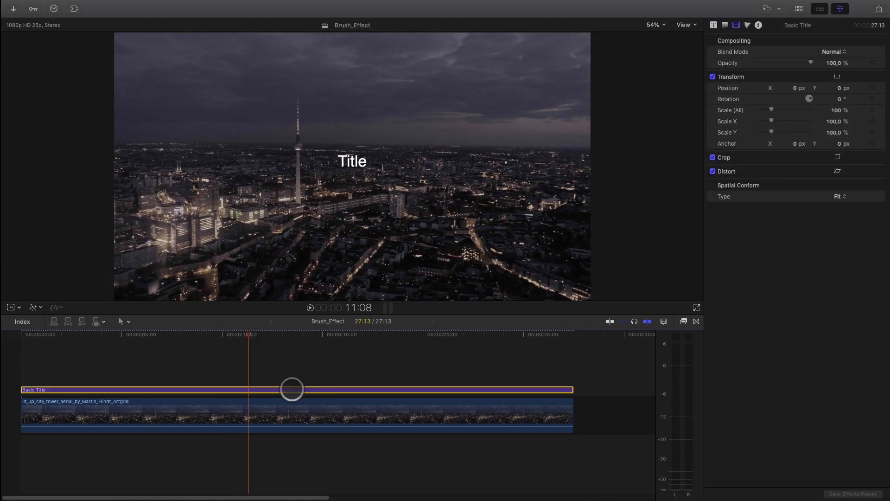
double_click(353, 162)
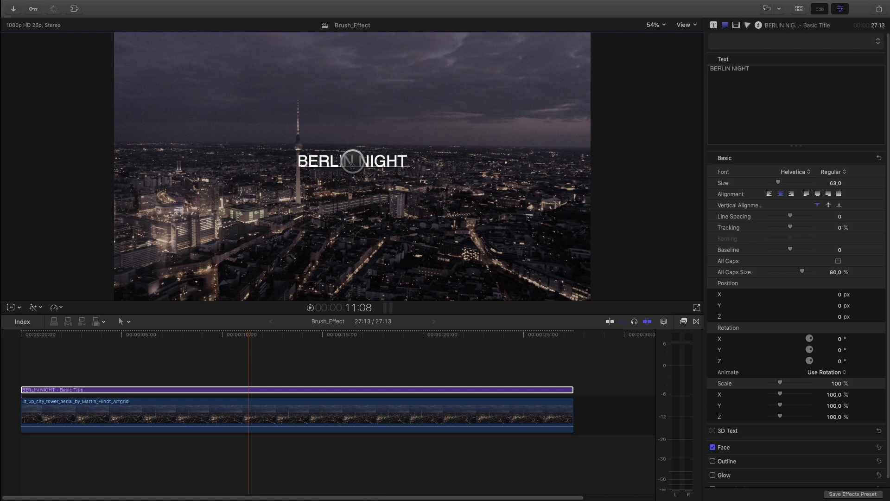
drag(782, 181, 788, 182)
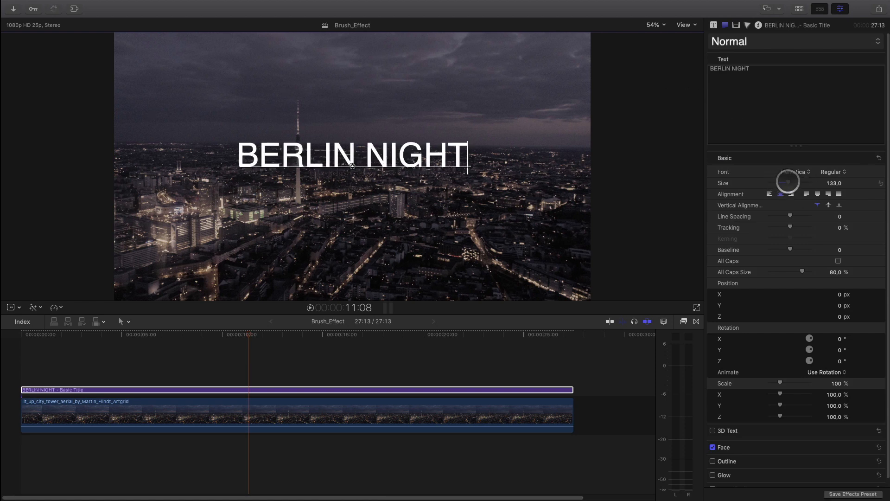
- Set the title's font to Edo SZ at size 199 and lower it to a Y position of about -99 px
click(794, 172)
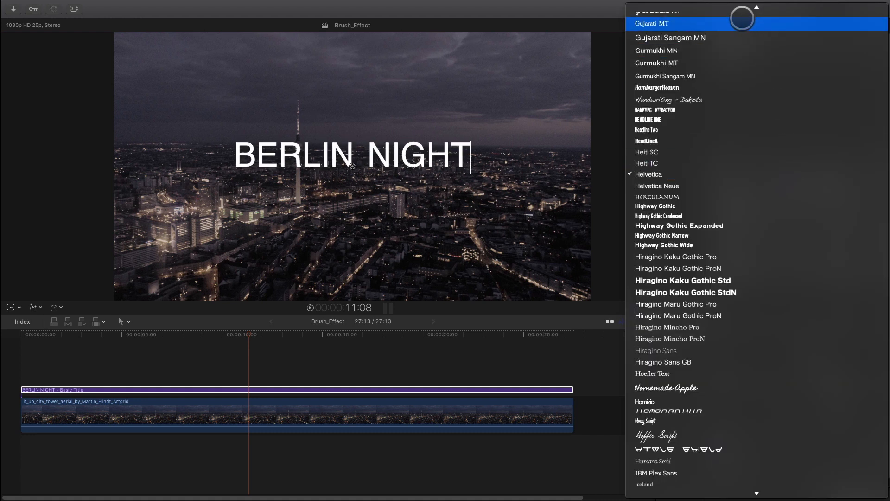
click(709, 70)
drag(789, 183, 798, 183)
drag(350, 167, 349, 191)
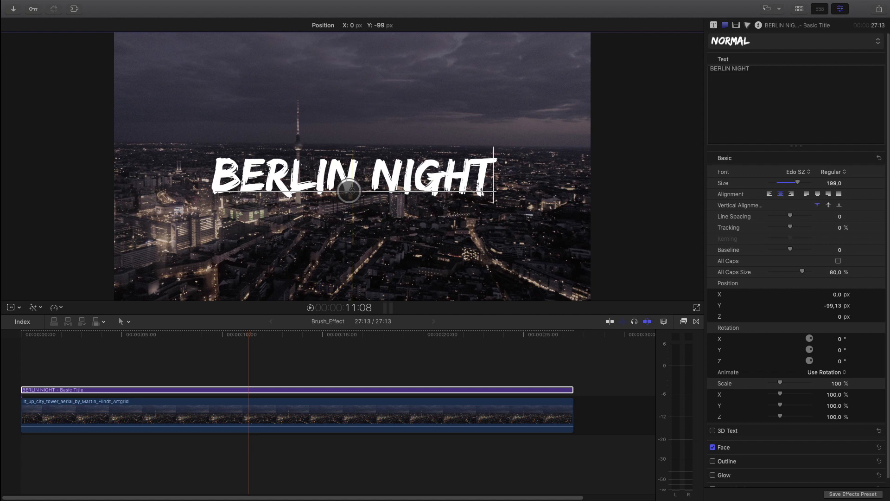
- Combine the title and the city clip into a compound clip named Brush_Effect base
drag(245, 332, 17, 312)
click(264, 361)
drag(248, 350, 340, 441)
right_click(327, 416)
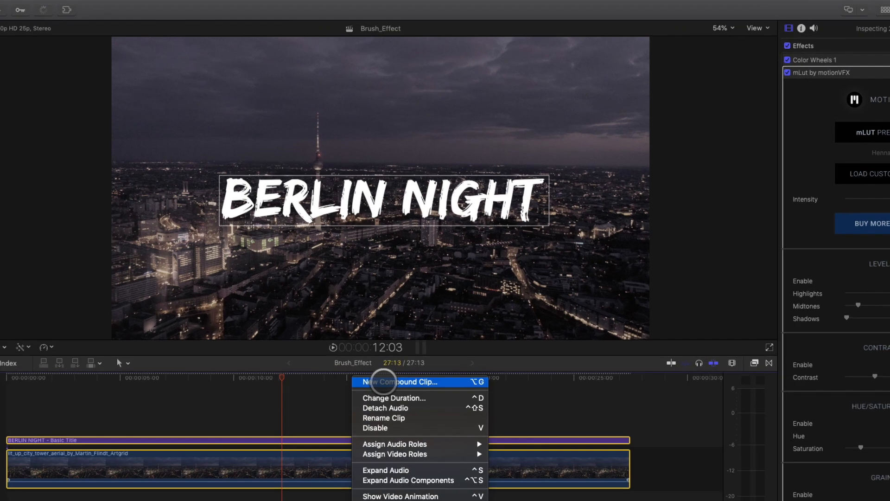
click(383, 381)
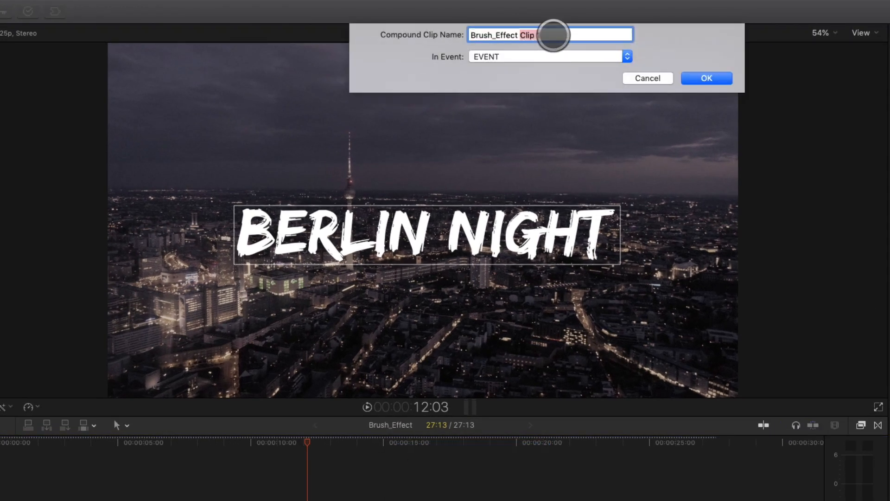
key(Return)
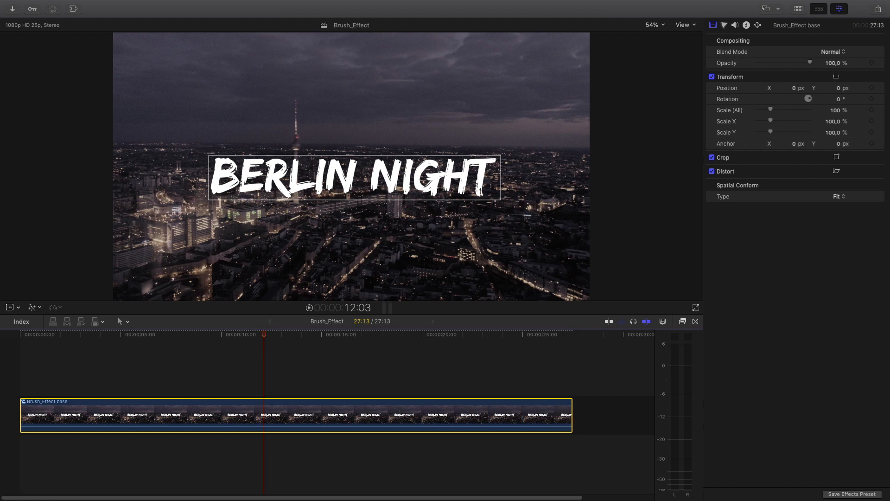
- Split the Brush_Effect base clip at 15:00 and select its first part
drag(263, 336, 323, 338)
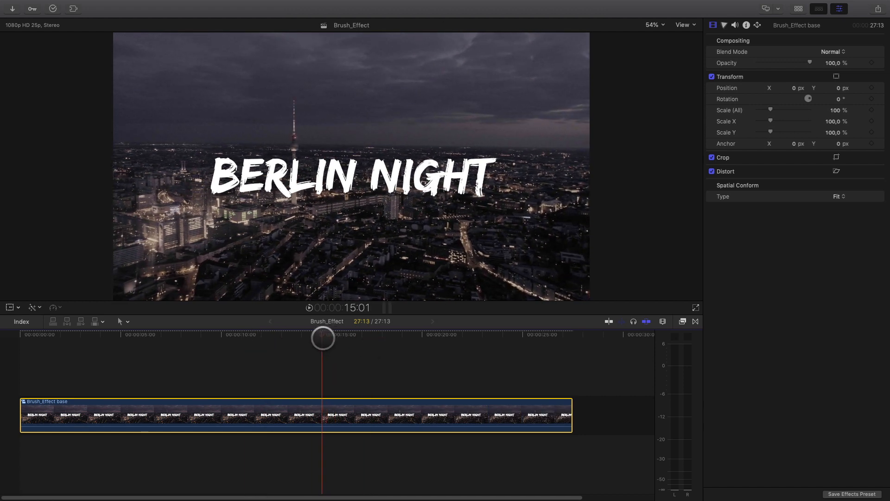
key(r)
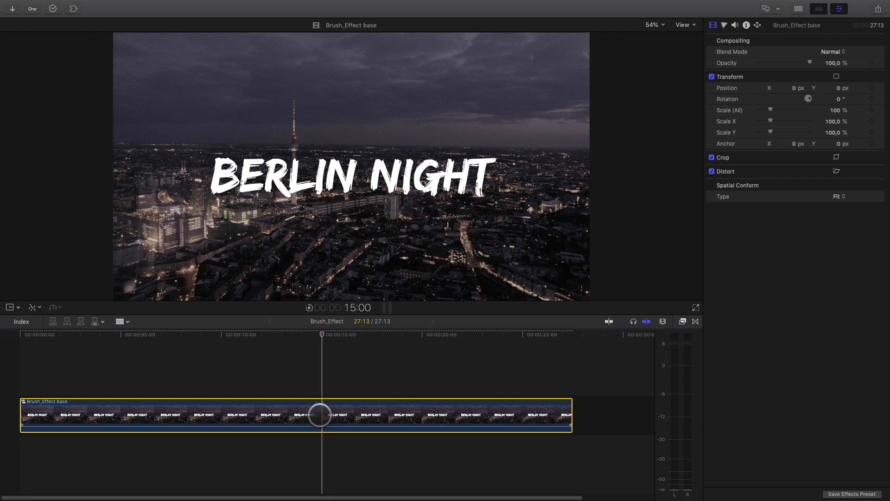
click(320, 416)
key(a)
click(238, 416)
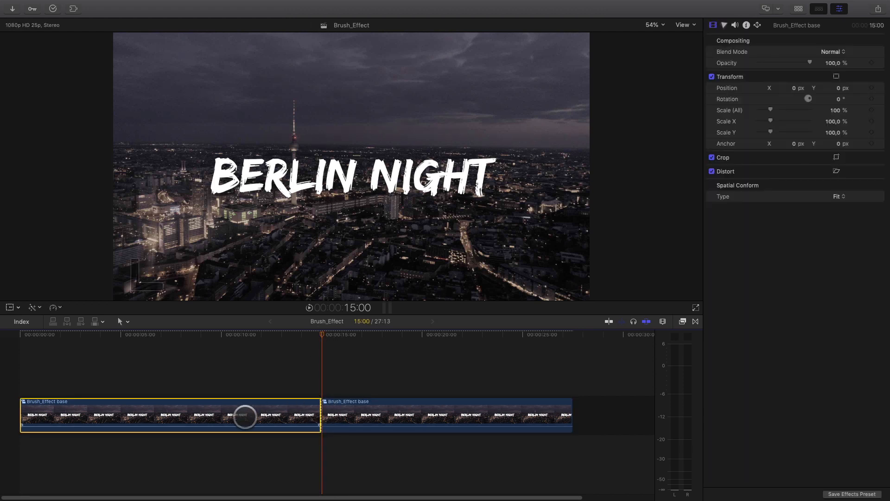
click(421, 405)
click(272, 409)
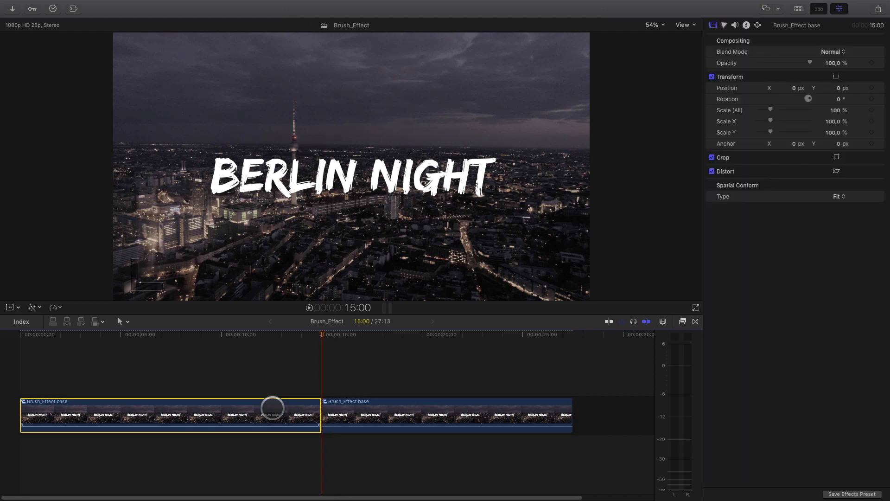
- Apply the Water Pane distortion effect to the first part of the compound clip and preview it around 8:24
click(225, 334)
click(213, 334)
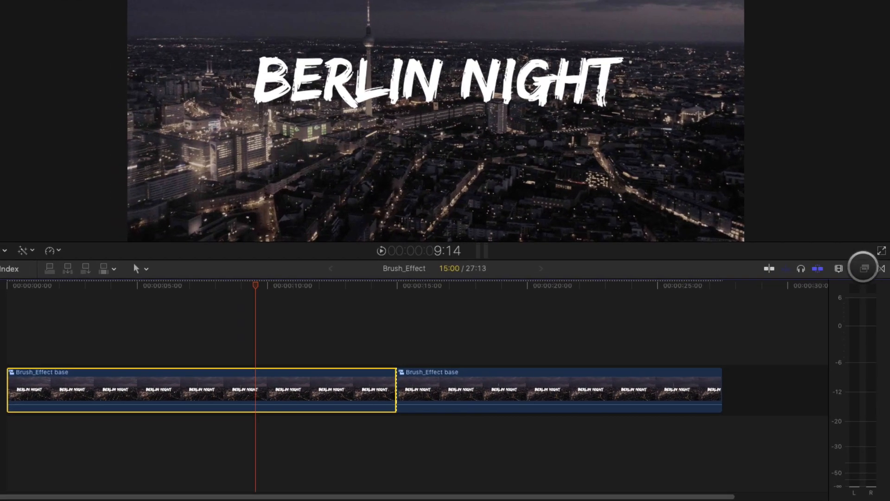
click(682, 322)
scroll(633, 403, up, 15)
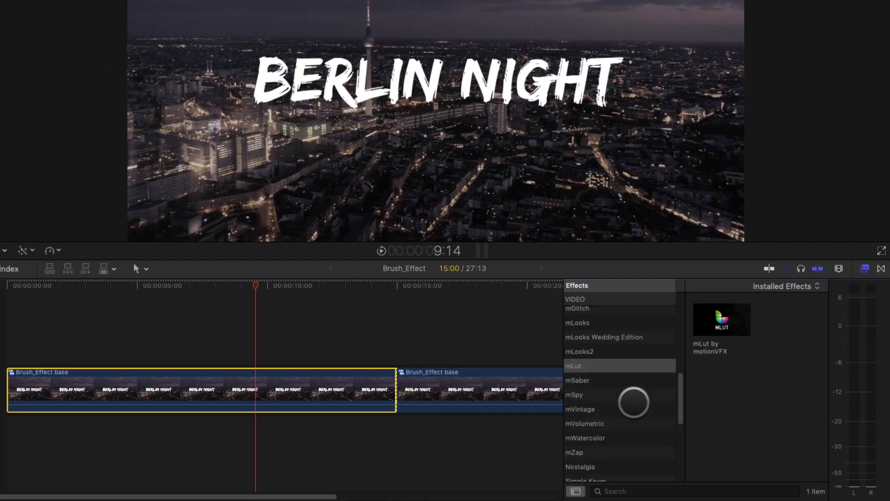
click(607, 397)
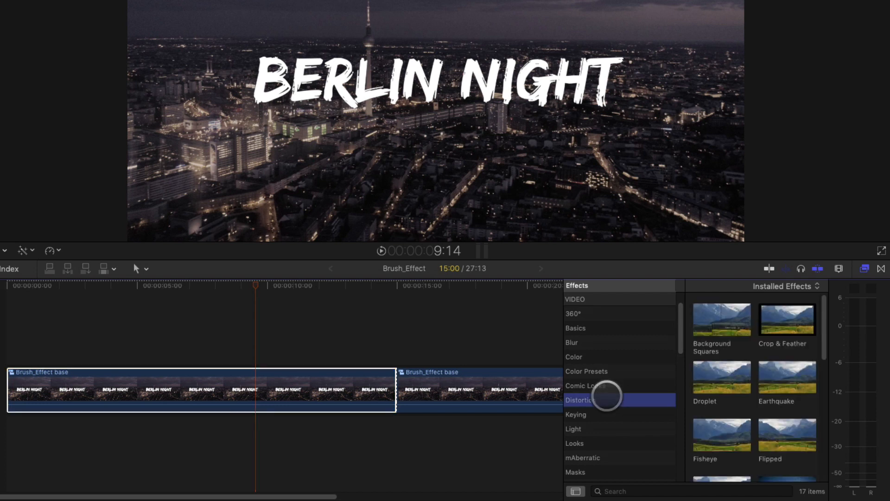
scroll(753, 397, down, 5)
mouse_move(798, 392)
mouse_down()
mouse_move(359, 328)
mouse_move(274, 385)
mouse_up()
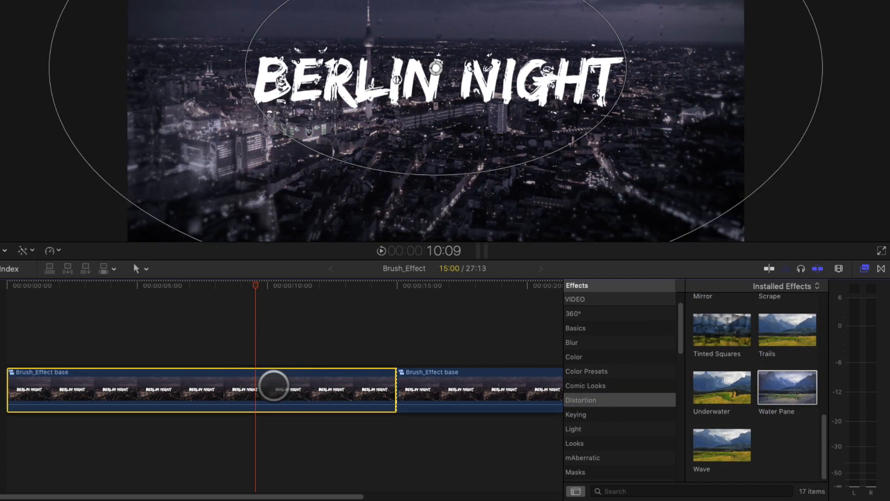
drag(246, 288, 239, 265)
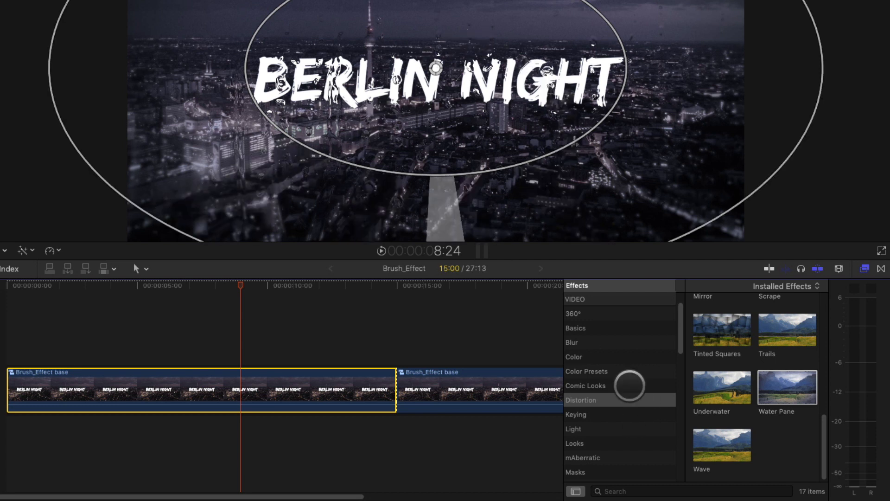
- Add a Gaussian blur to the first clip part and place it above Water Pane in the effect order
click(588, 341)
drag(729, 374, 253, 383)
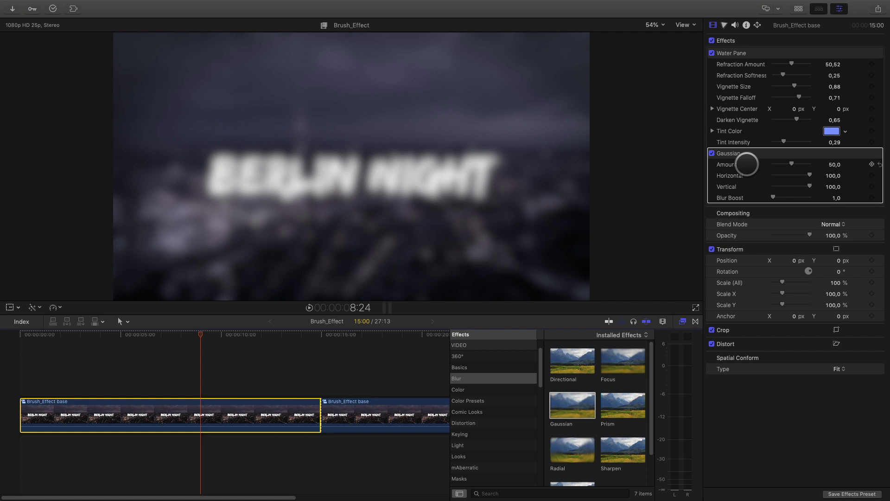
drag(759, 149, 765, 51)
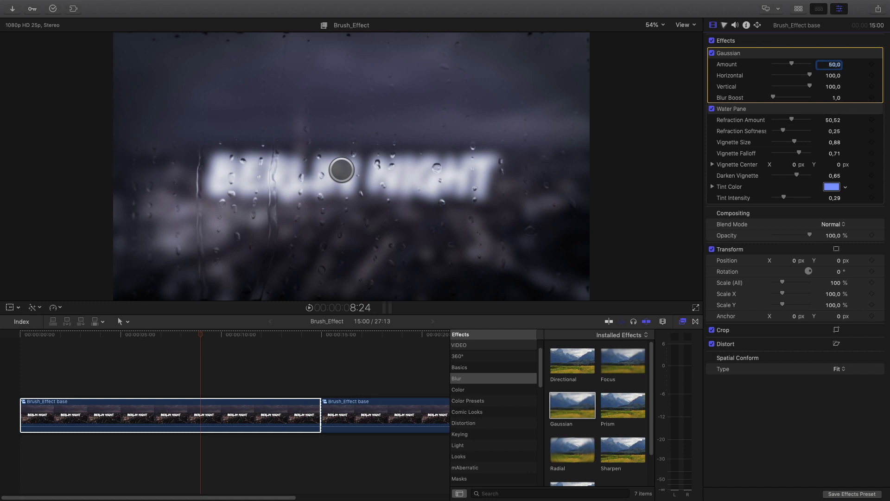
click(683, 321)
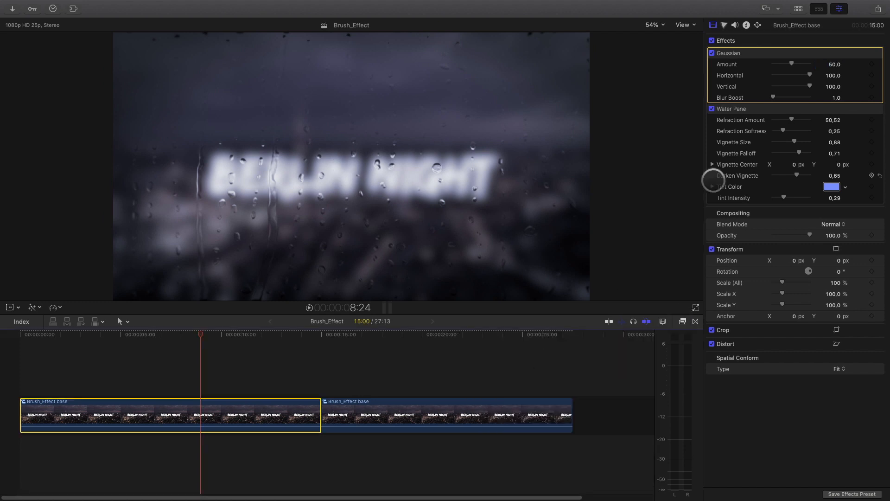
- Set the Gaussian amount to 48,04 and Water Pane's refraction amount to 97,43, refraction softness to 0,3, vignette falloff to 0,69 and tint intensity to 0,25
drag(792, 63, 790, 63)
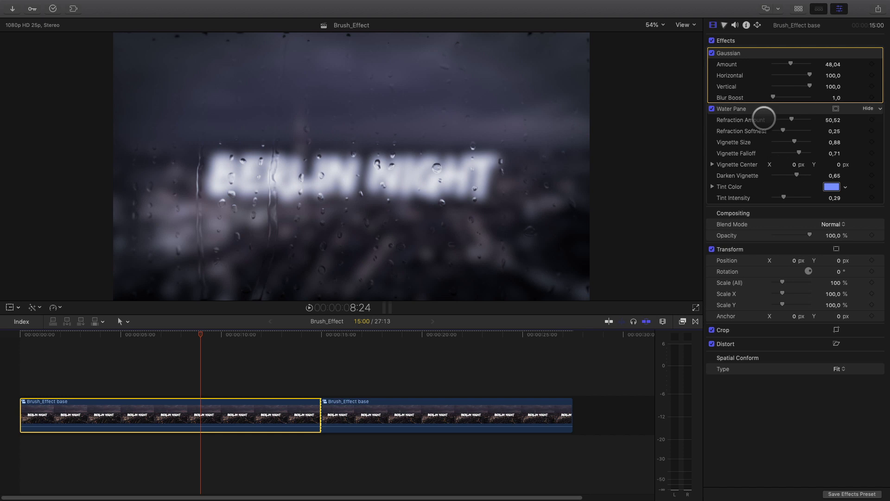
click(720, 139)
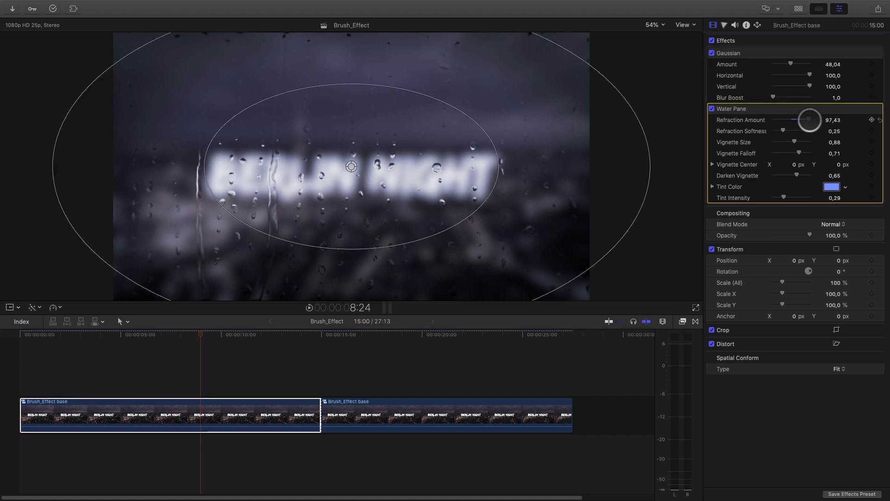
drag(783, 132, 797, 152)
drag(284, 339, 218, 338)
mouse_move(783, 198)
mouse_down()
mouse_move(755, 194)
mouse_move(794, 198)
mouse_move(755, 199)
mouse_move(782, 195)
mouse_up()
- Change the tint color of the Water Pane effect to a pale yellow
click(832, 187)
drag(659, 314, 655, 335)
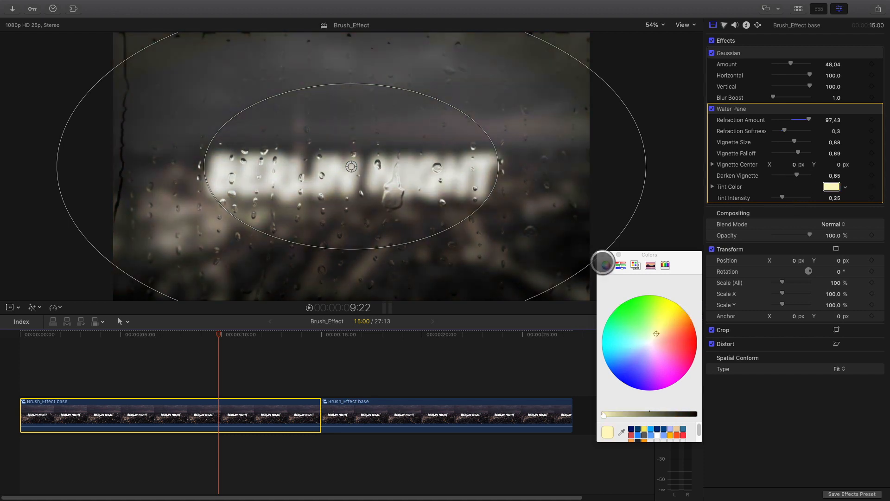
click(602, 254)
- Set Water Pane's tint intensity and vignette size to 0 and its vignette falloff to 1,0, checking the result along the clip
drag(783, 196, 763, 196)
drag(249, 335, 281, 345)
drag(796, 152, 767, 140)
mouse_move(280, 335)
mouse_down()
mouse_move(352, 358)
mouse_move(294, 345)
mouse_up()
- Add the mTransition Brush 04 transition at the cut between the two Brush_Effect base parts and preview it around 16:01
click(696, 321)
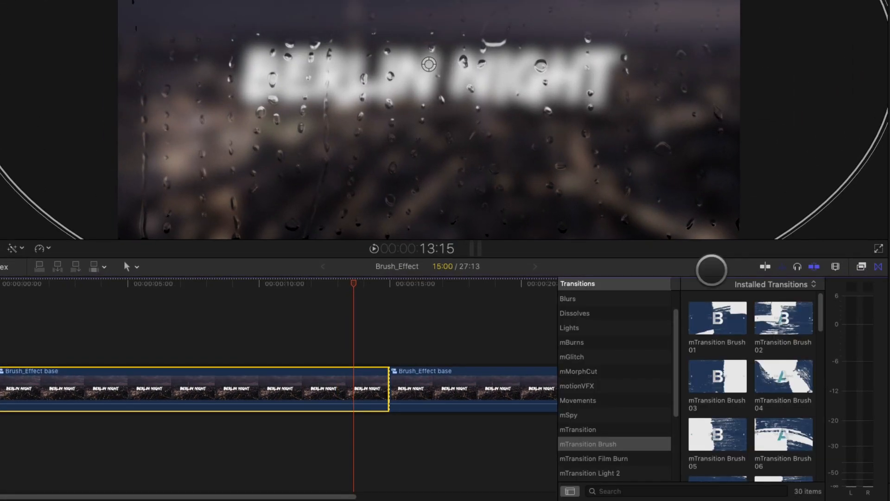
scroll(640, 405, down, 5)
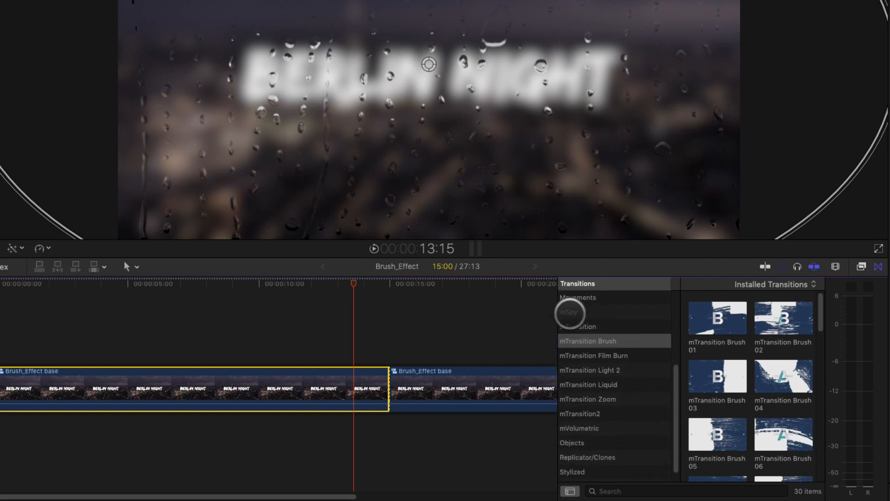
click(570, 312)
click(571, 327)
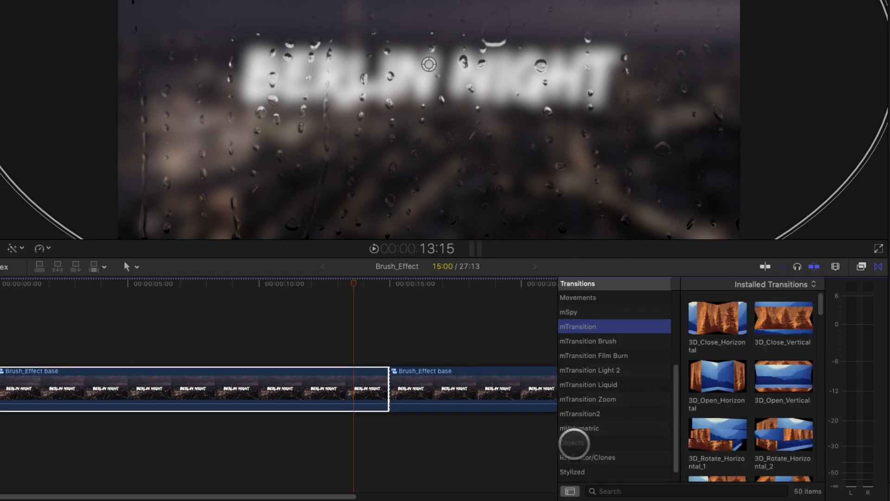
scroll(574, 443, up, 3)
scroll(575, 443, down, 2)
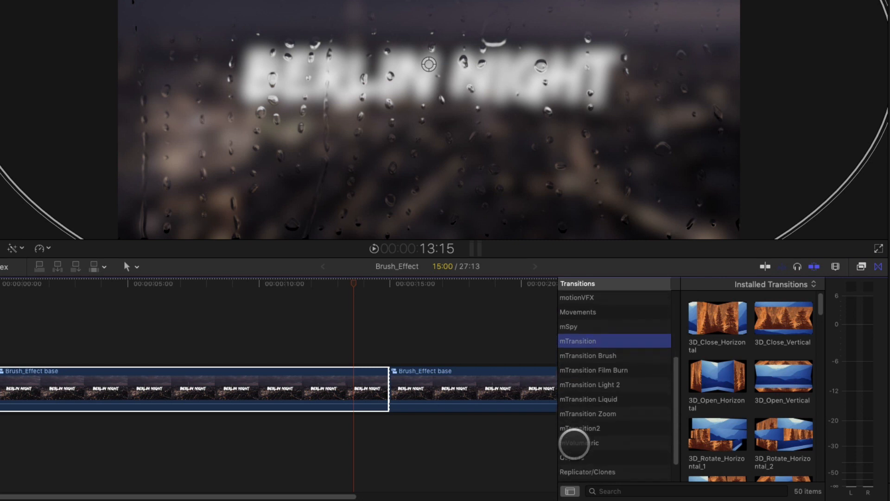
click(594, 355)
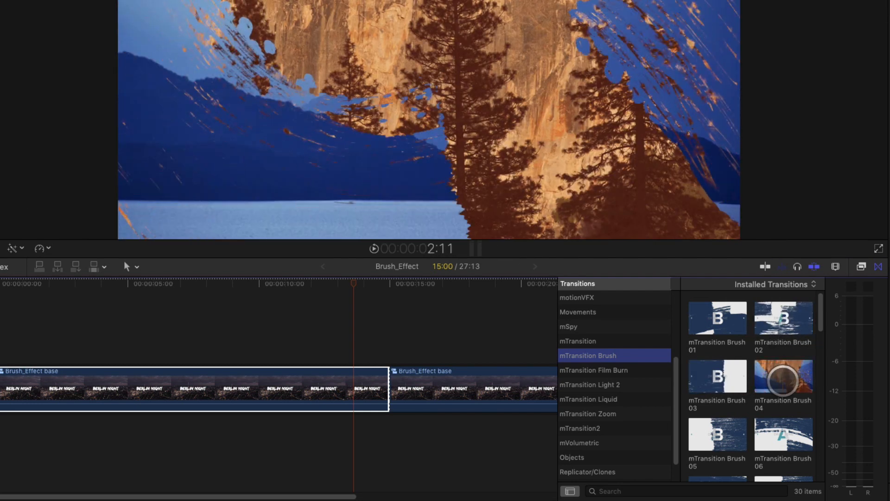
mouse_move(768, 378)
mouse_down()
mouse_move(731, 341)
mouse_move(367, 338)
mouse_move(355, 385)
mouse_up()
mouse_move(349, 285)
mouse_down()
mouse_move(305, 284)
mouse_move(413, 278)
mouse_move(338, 271)
mouse_move(418, 278)
mouse_up()
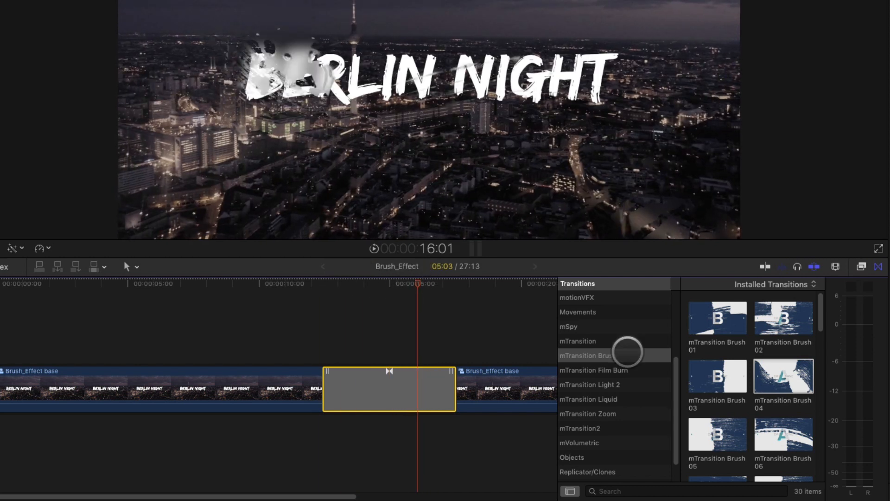
- Replace the transition at the cut with mTransition Brush 15 and play it from its start
scroll(718, 344, down, 8)
mouse_move(718, 344)
mouse_down()
mouse_move(377, 304)
mouse_move(380, 384)
mouse_up()
drag(389, 283, 324, 292)
key(space)
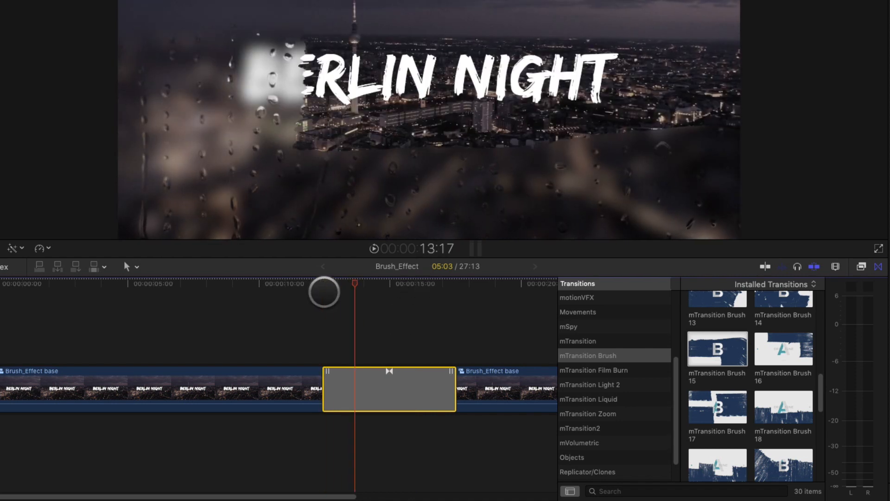
click(324, 283)
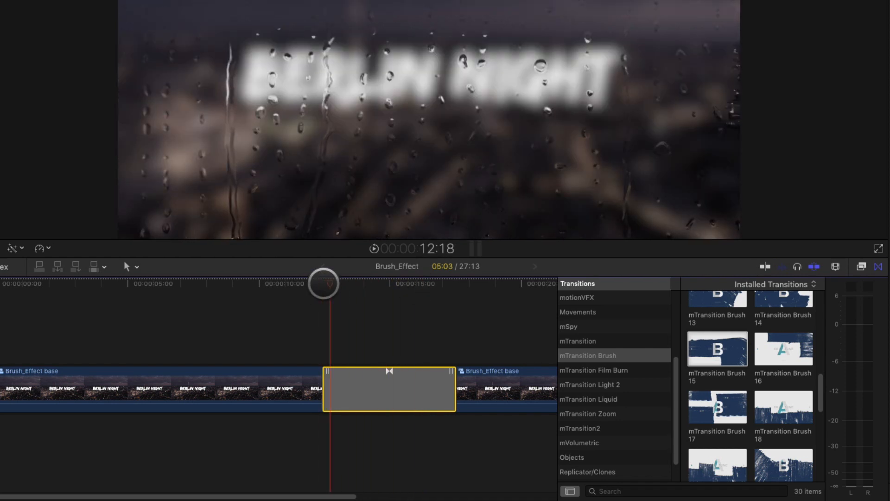
key(space)
- Turn off the mask flip of the mTransition Brush 15 transition and preview the reveal up to 13:22
click(837, 51)
key(space)
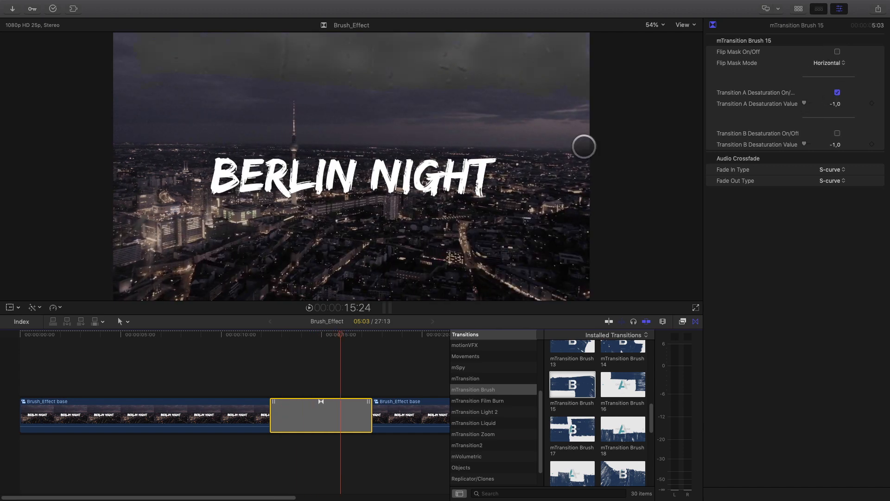
click(290, 334)
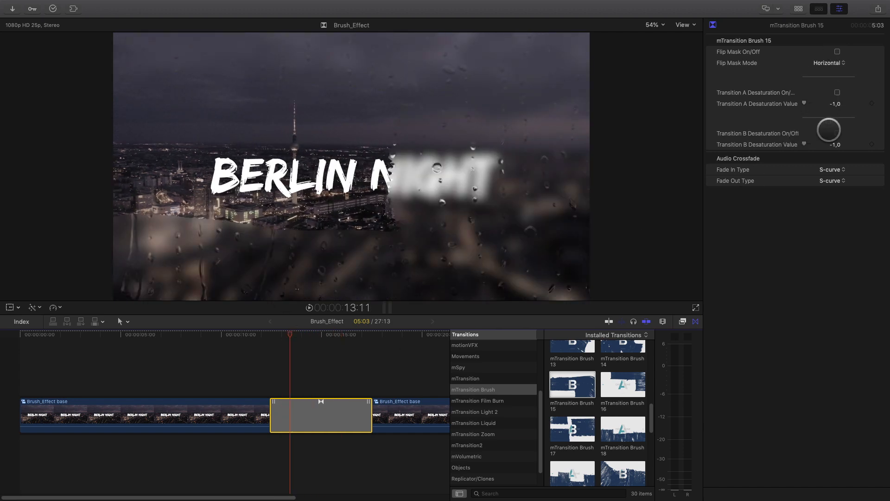
mouse_move(290, 334)
mouse_down()
mouse_move(249, 334)
mouse_move(367, 350)
mouse_move(299, 351)
mouse_up()
- Combine both Brush_Effect base parts and their transition into a compound clip named Brush_Effect final
drag(213, 363, 426, 456)
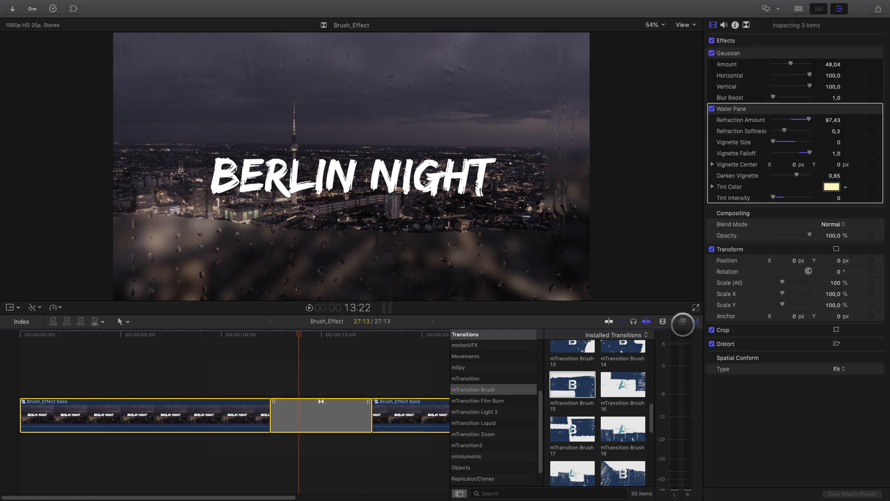
click(695, 321)
right_click(401, 408)
click(428, 340)
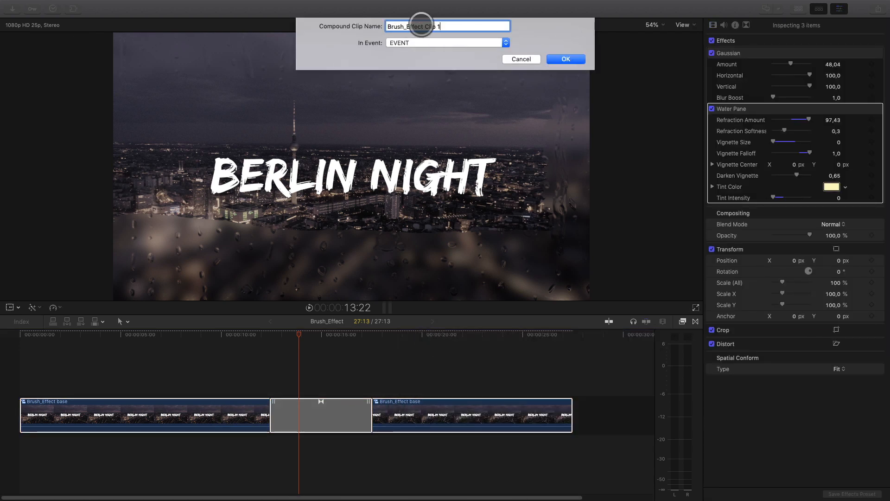
text(Brush_Effect final)
key(Return)
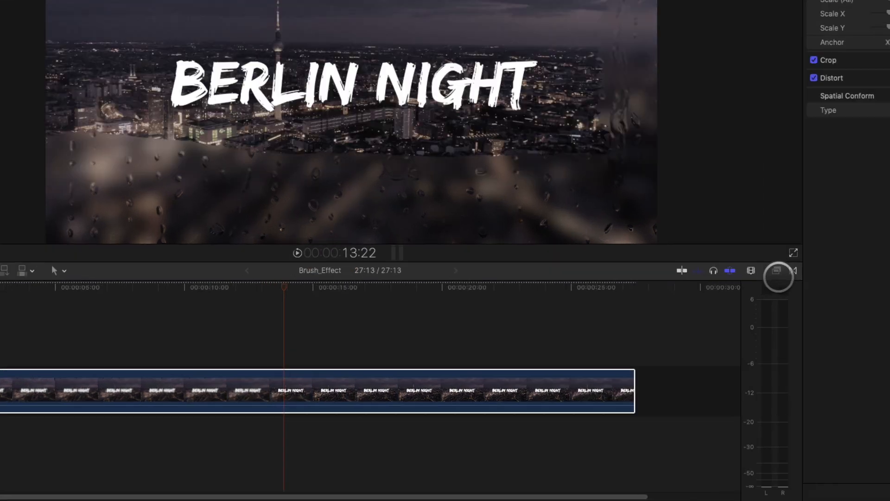
- Apply the mFilmLook effect to the Brush_Effect final compound clip
click(777, 271)
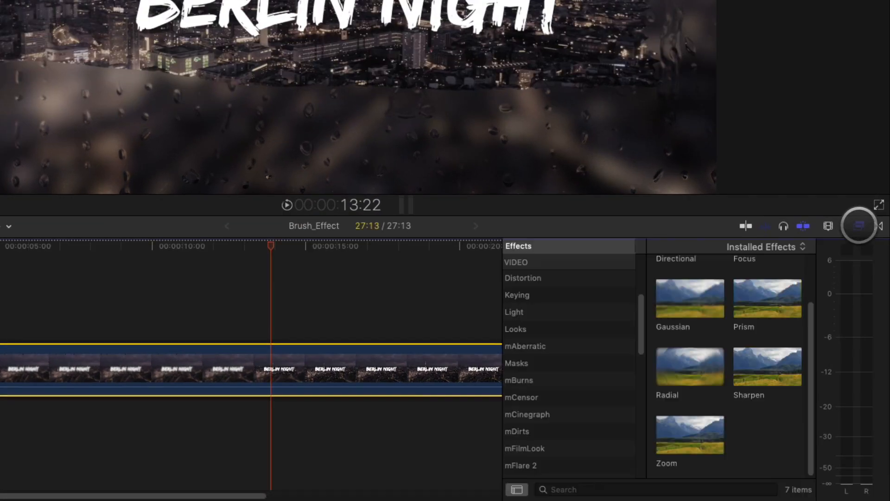
scroll(525, 388, down, 3)
click(524, 389)
drag(692, 313, 313, 362)
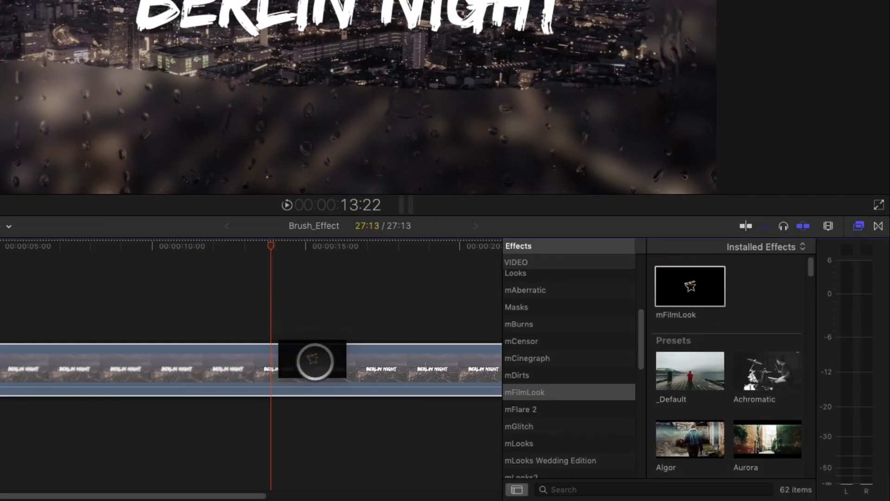
- Adjust the vignette of the mFilmLook effect using its on-screen controls over the picture
click(261, 171)
click(19, 275)
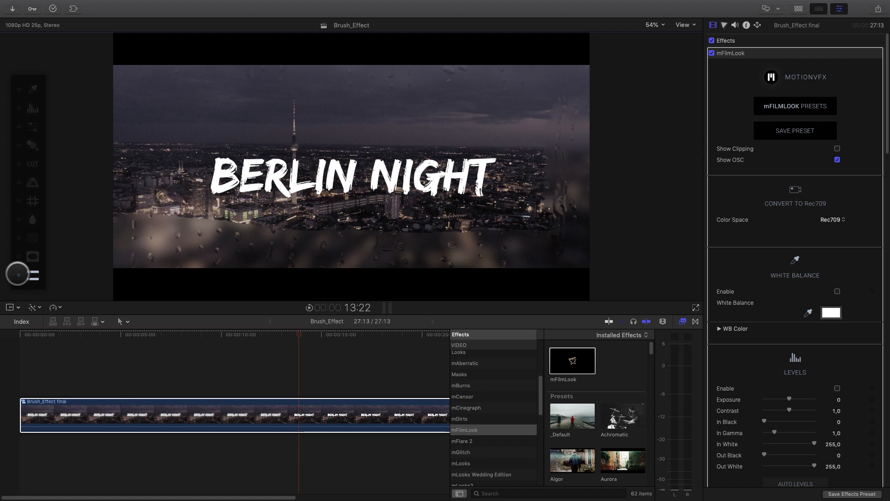
click(18, 256)
click(33, 258)
drag(352, 260, 321, 261)
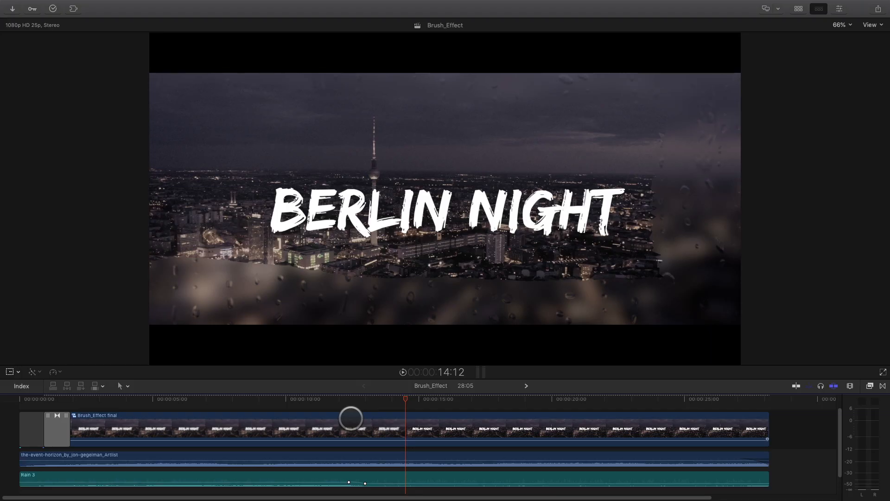
- Open the Brush_Effect base clip nested inside Brush_Effect final and change its title text to PARIS NIGHT
click(351, 418)
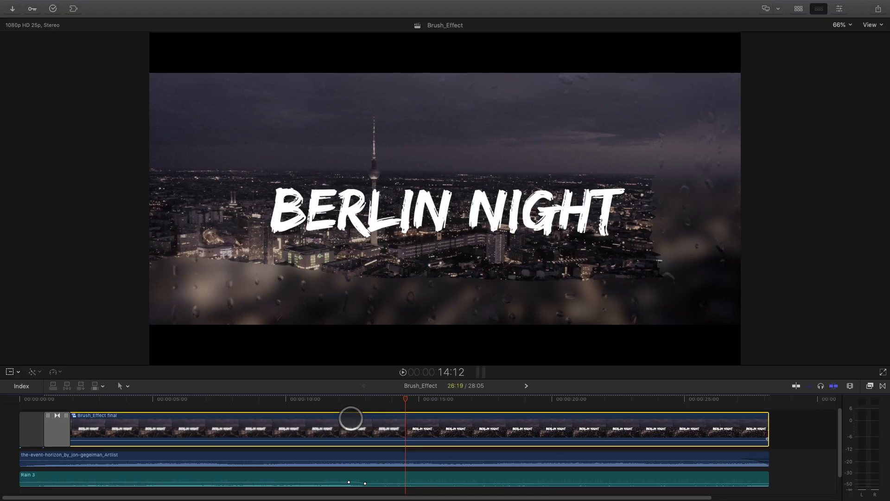
double_click(351, 419)
click(317, 421)
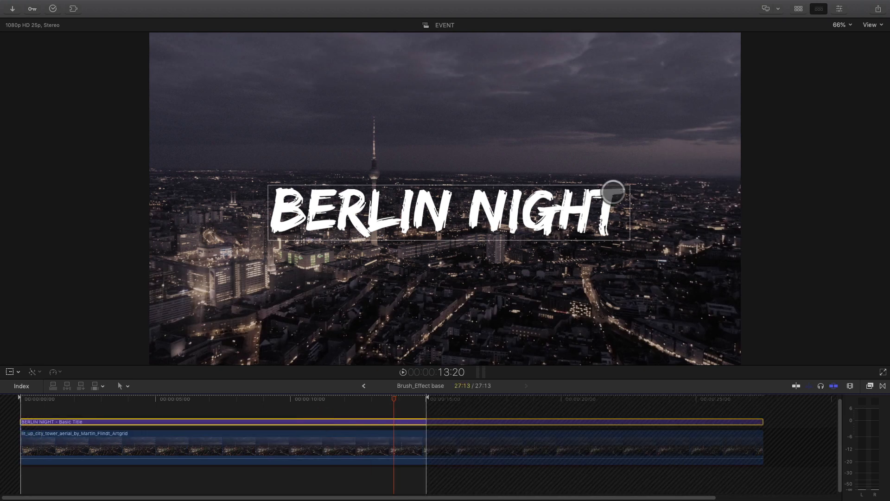
click(838, 8)
click(729, 68)
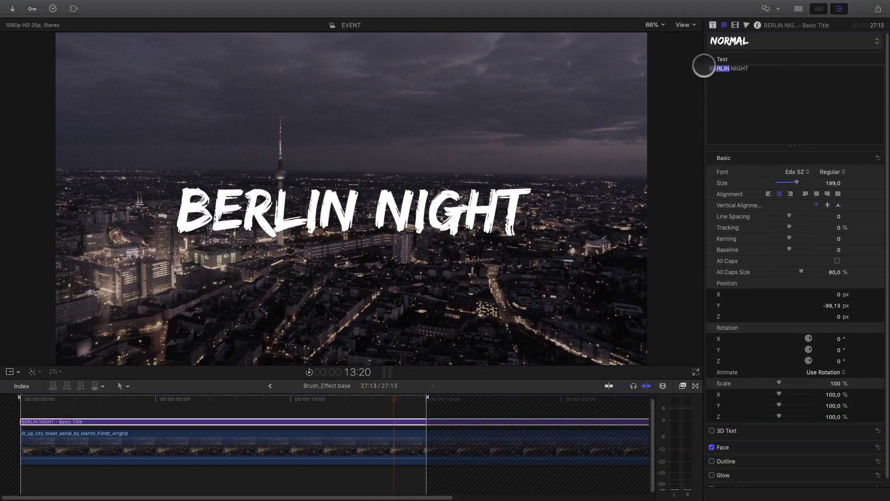
text(PARIS)
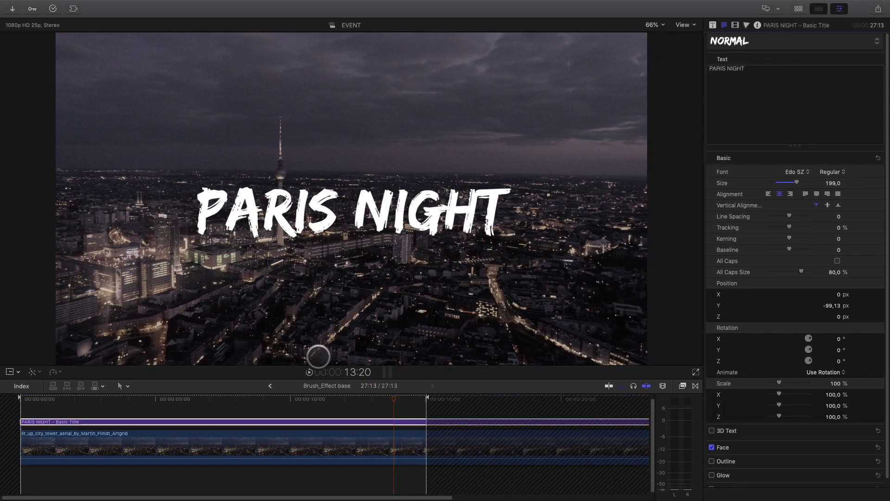
- Return to the main Brush_Effect project and preview the brush reveal with the new title around 14:22
click(270, 385)
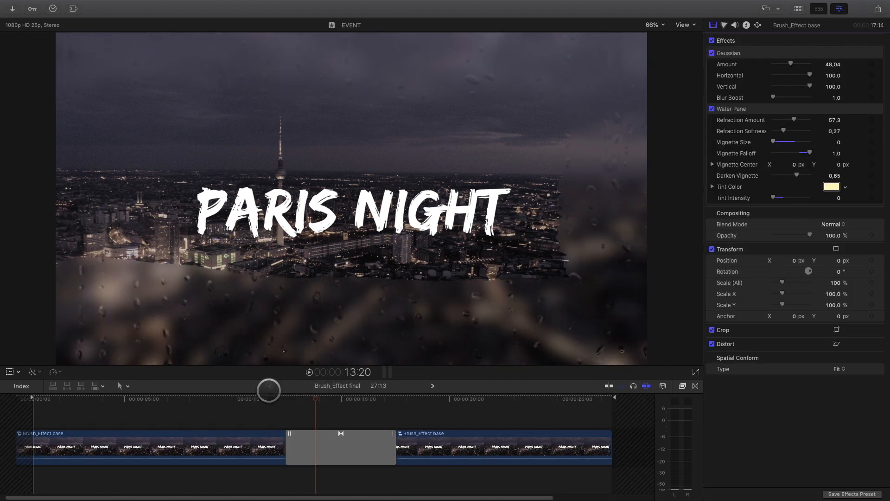
click(269, 387)
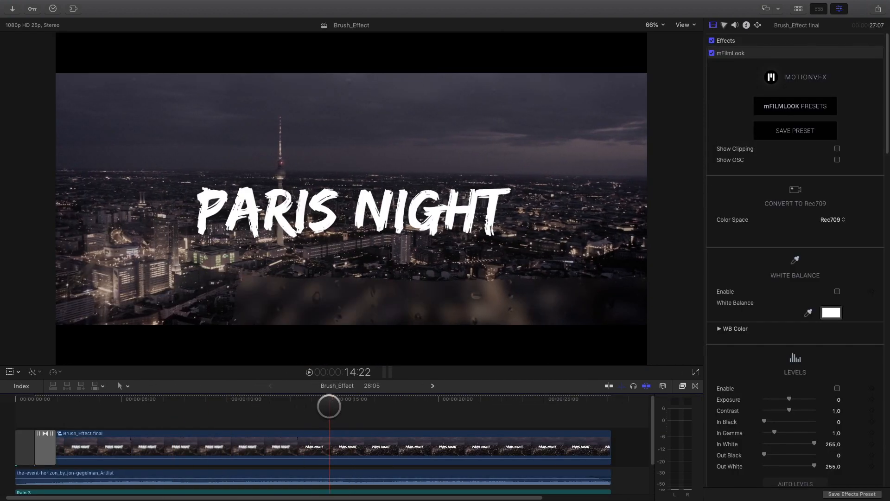
drag(329, 406, 319, 405)
- Change the mLut preset of the city clip nested in Brush_Effect base to Brine and preview it around 15:03 in the main project
click(235, 441)
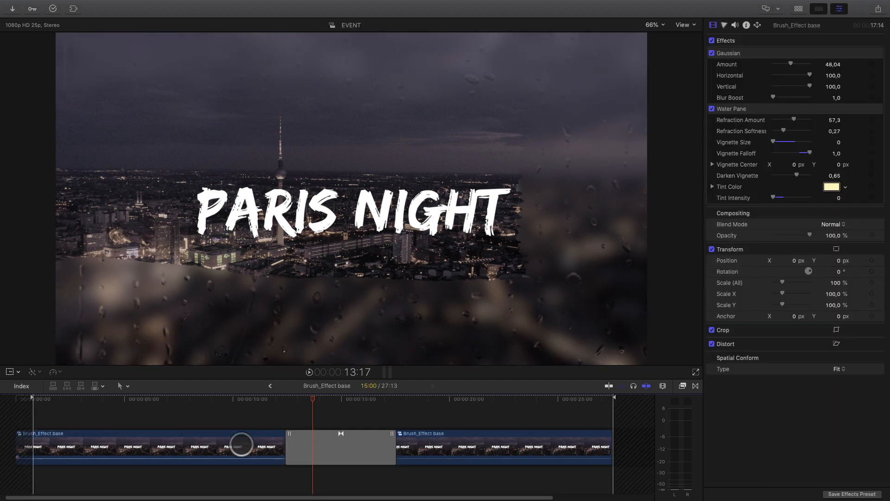
double_click(227, 442)
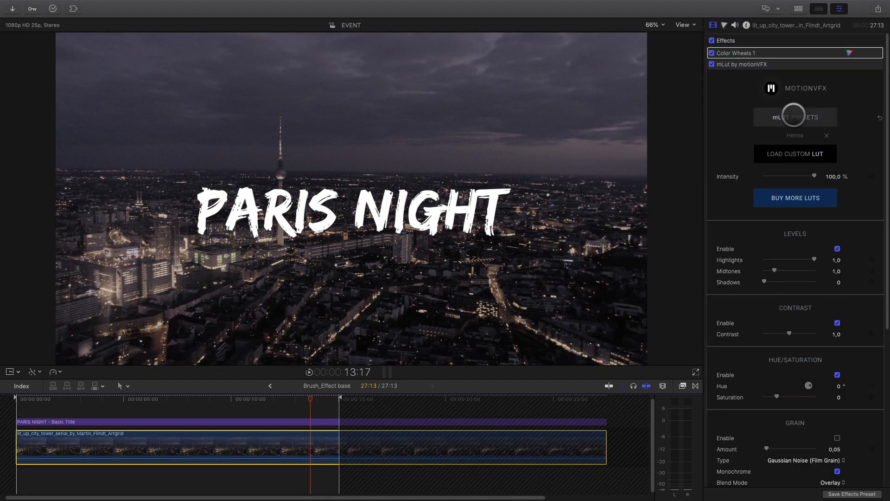
click(794, 116)
scroll(645, 214, up, 10)
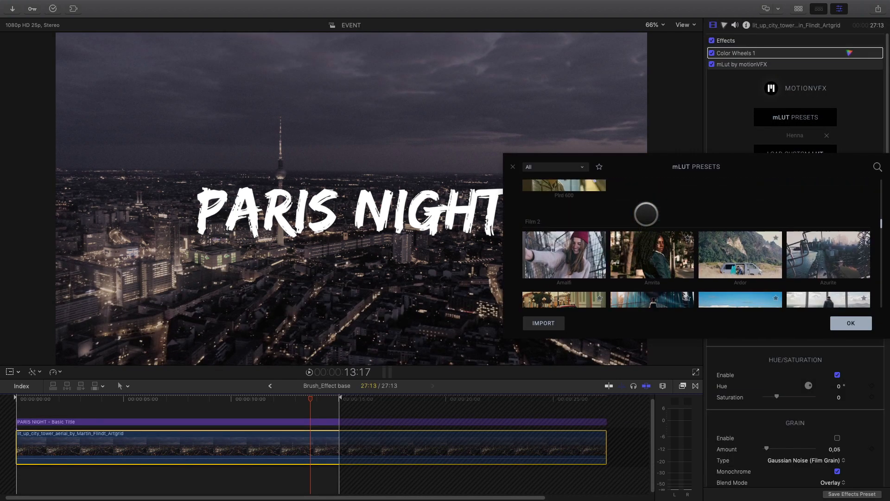
click(654, 226)
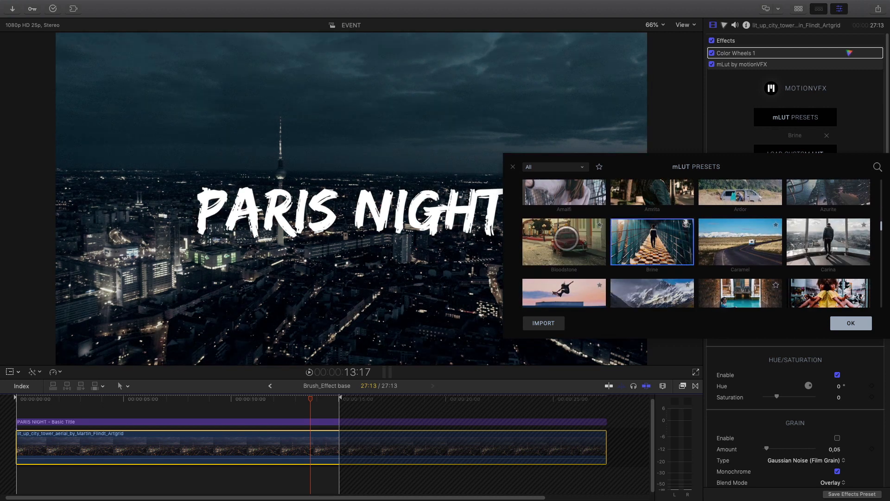
click(566, 238)
click(850, 323)
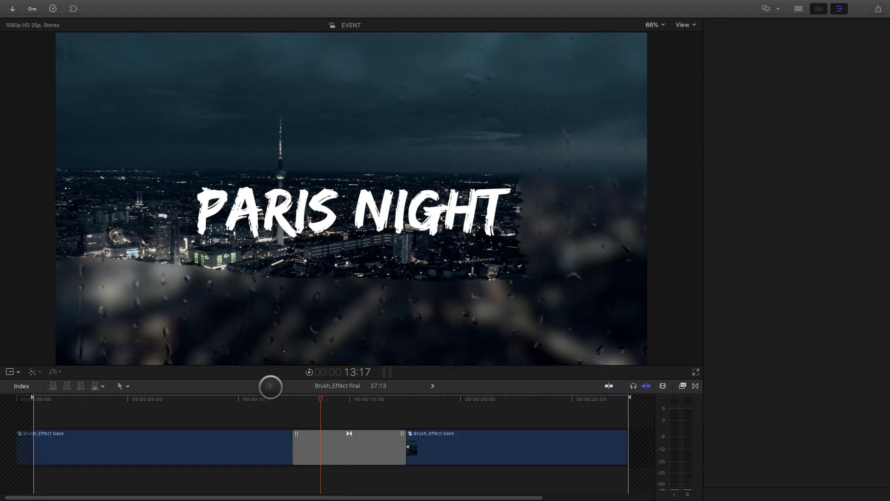
click(227, 396)
drag(227, 396, 342, 396)
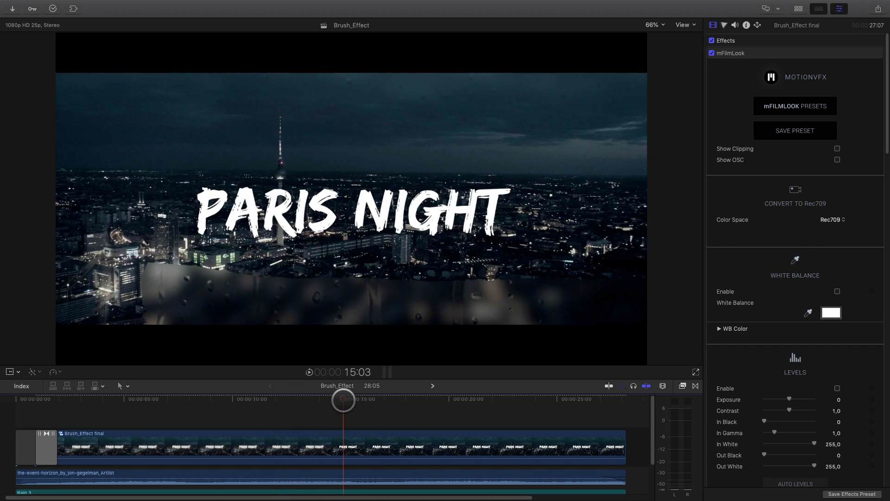
- Open the Brush_Effect final compound clip to view its nested base clips and transition
double_click(259, 433)
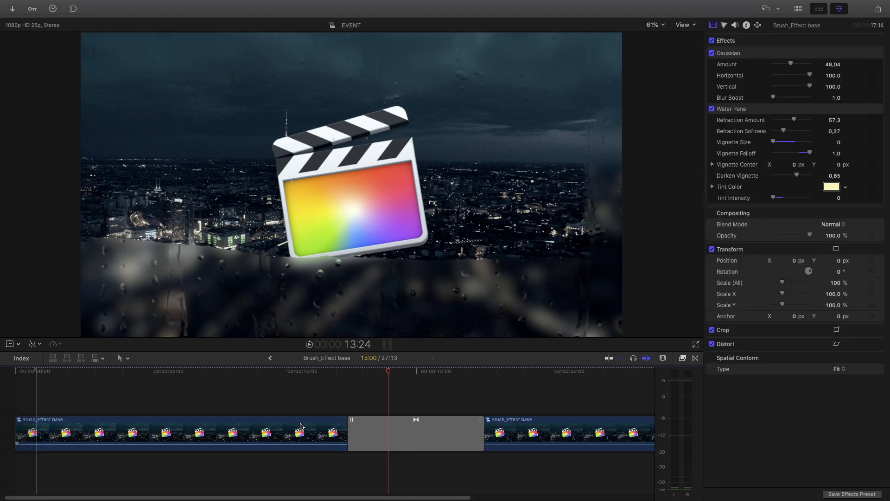
double_click(306, 382)
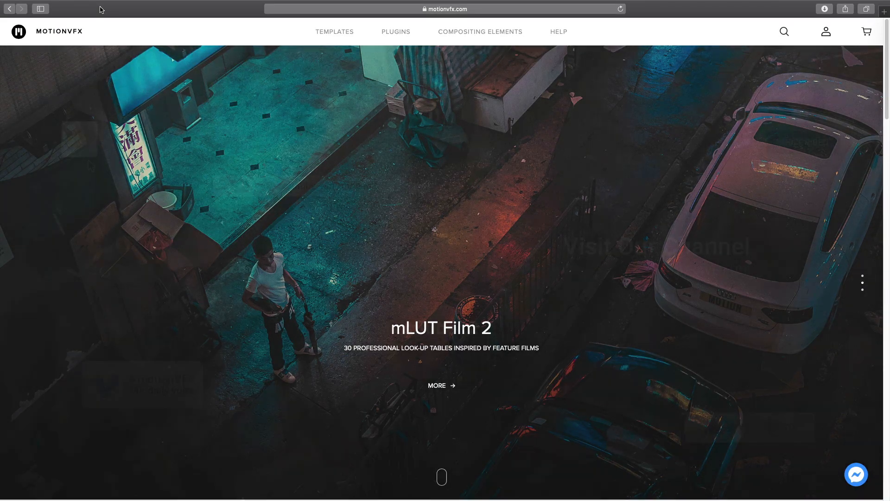
- Switch to the motionvfx.com website, open its Final Cut Pro X plugins page and browse through the product list
mouse_move(391, 31)
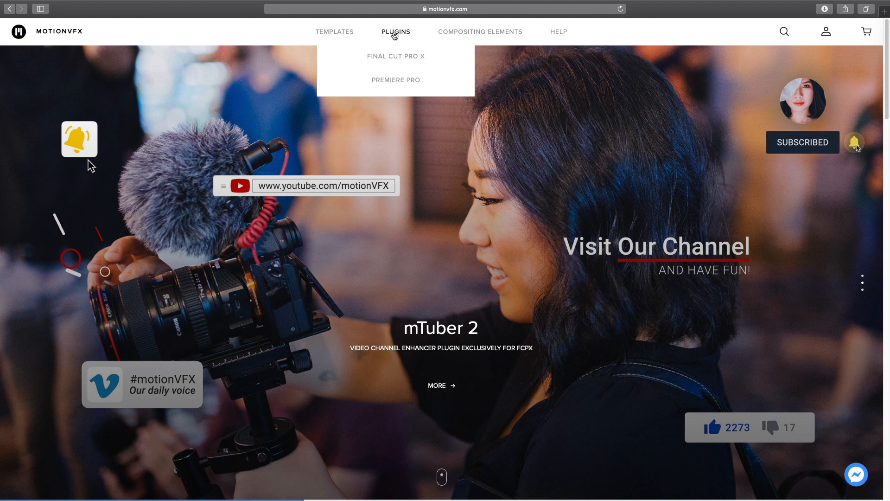
click(392, 58)
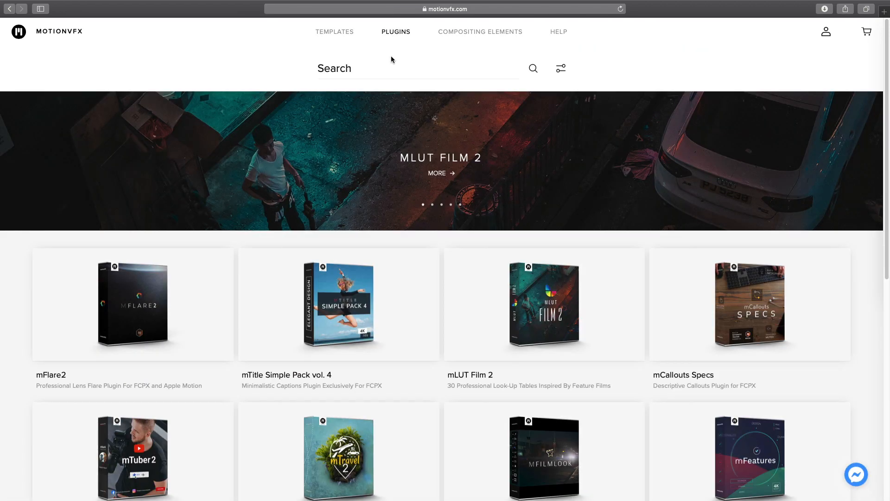
scroll(390, 59, down, 15)
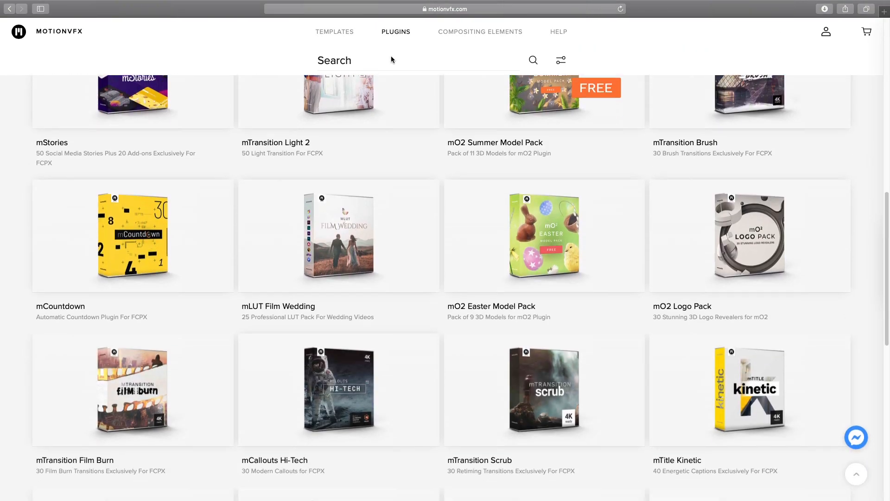
scroll(392, 56, down, 13)
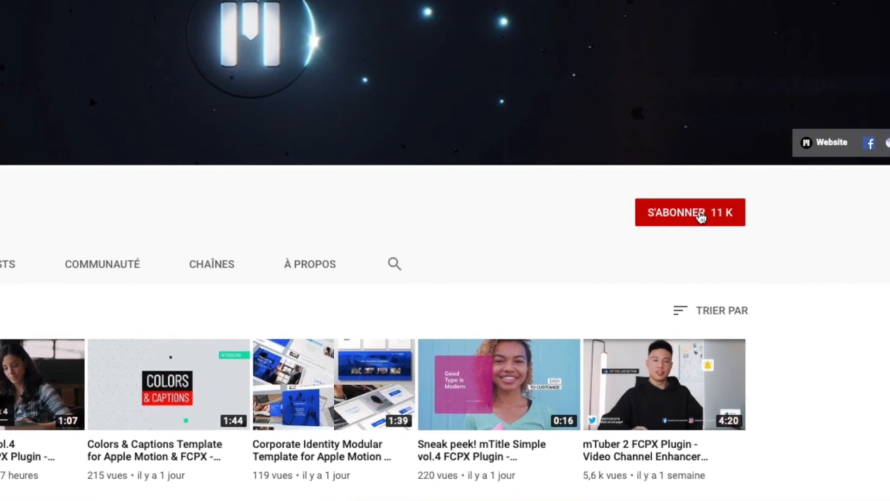
- Subscribe to the motionvfx YouTube channel and turn on its notifications
click(726, 215)
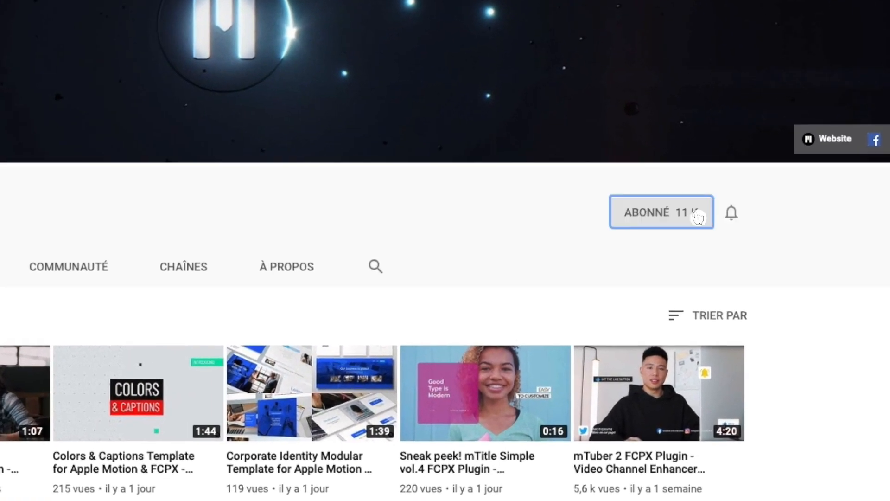
click(731, 215)
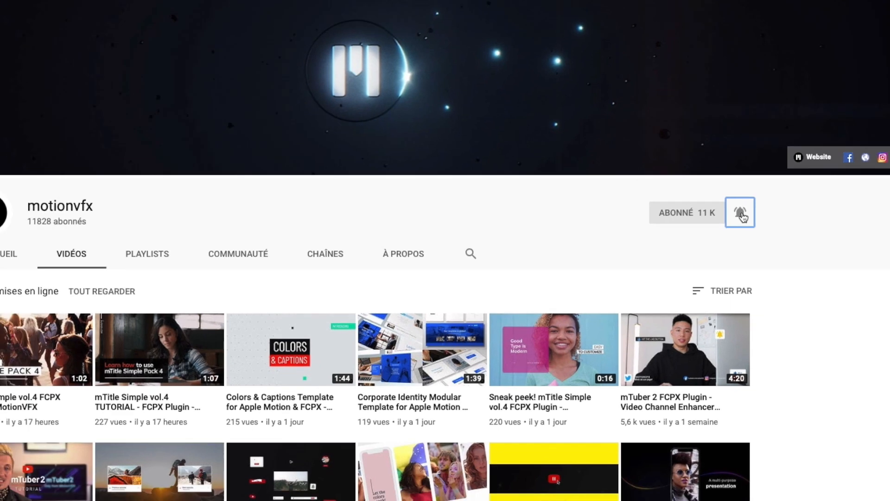